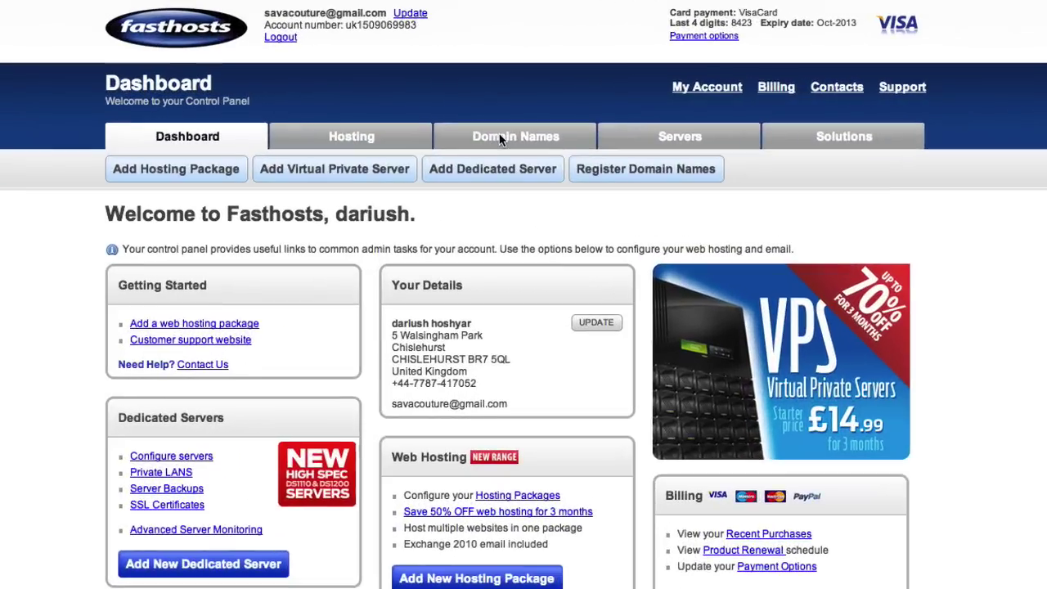
Open My Domains to list ongala.co.uk, ongala.net and ottavionuccio.co.uk
{"action": "mouse_move", "coordinate": [511, 116]}
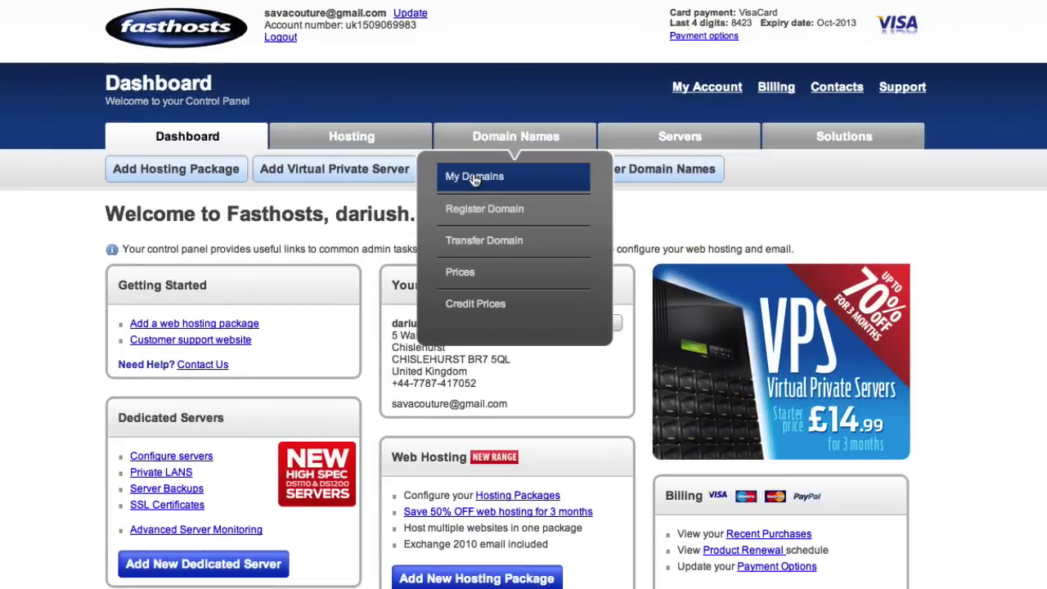
{"action": "left_click", "coordinate": [474, 178]}
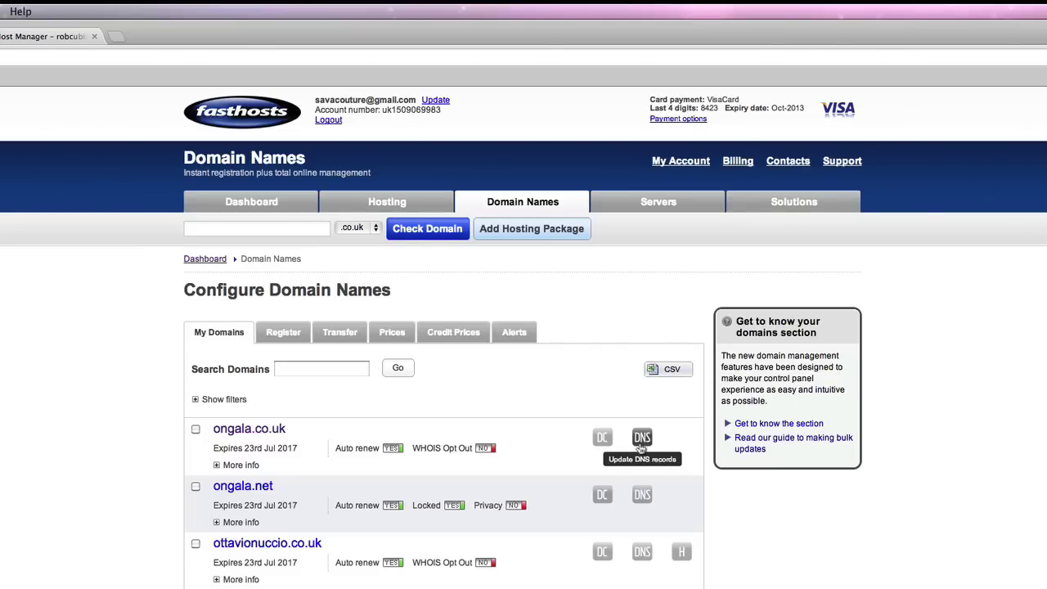
Open ongala.co.uk's DNS settings and go to its Change Nameservers page
{"action": "left_click", "coordinate": [641, 442]}
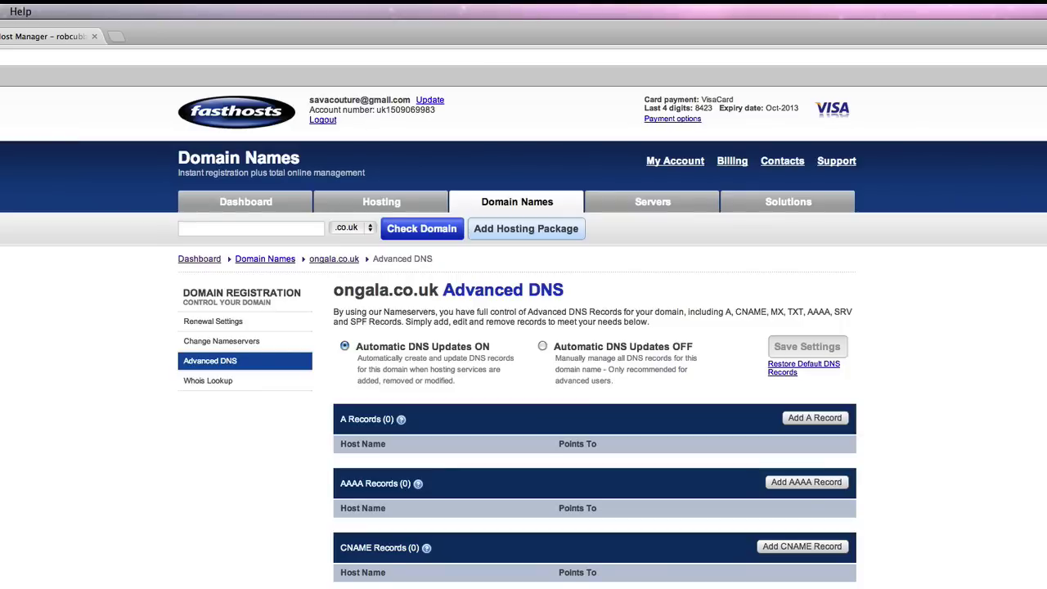
{"action": "left_click", "coordinate": [228, 342]}
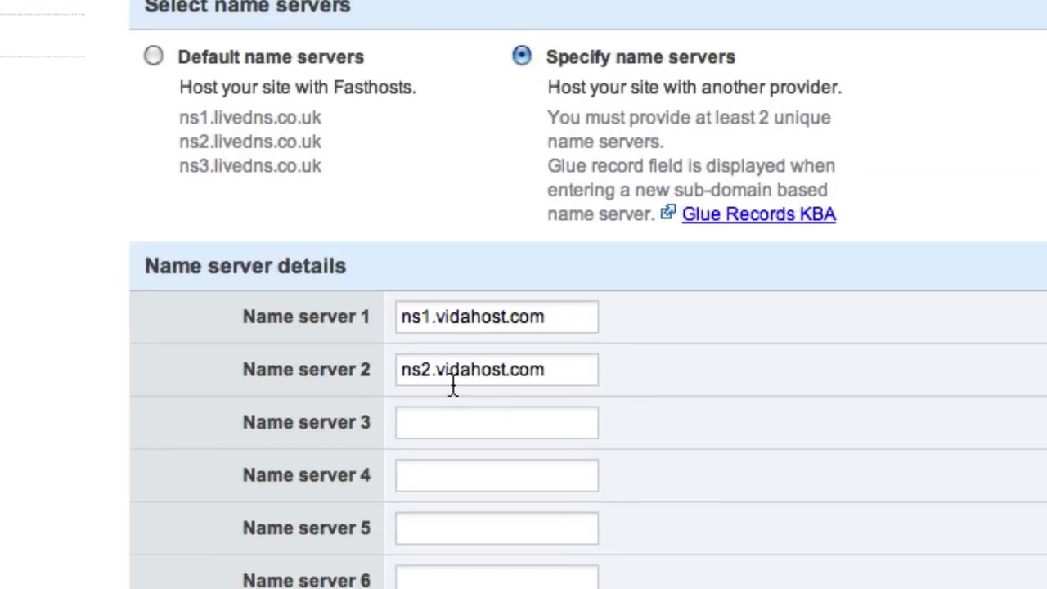
Edit ongala.co.uk's name server entries for ns1–ns3.vidahost.com and submit the update
{"action": "double_click", "coordinate": [489, 538]}
{"action": "triple_click", "coordinate": [449, 381]}
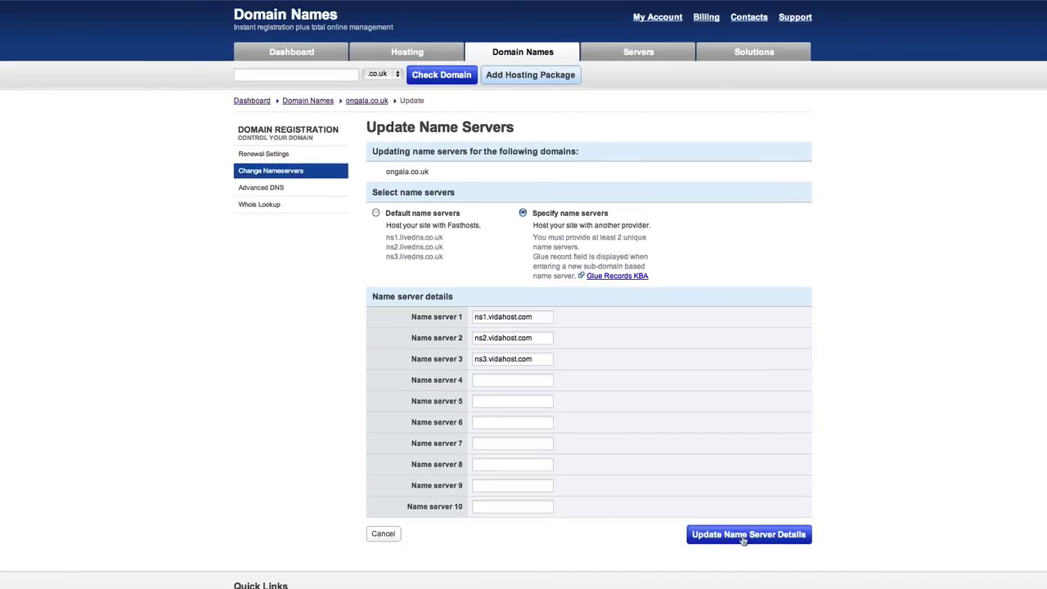
{"action": "left_click", "coordinate": [745, 539]}
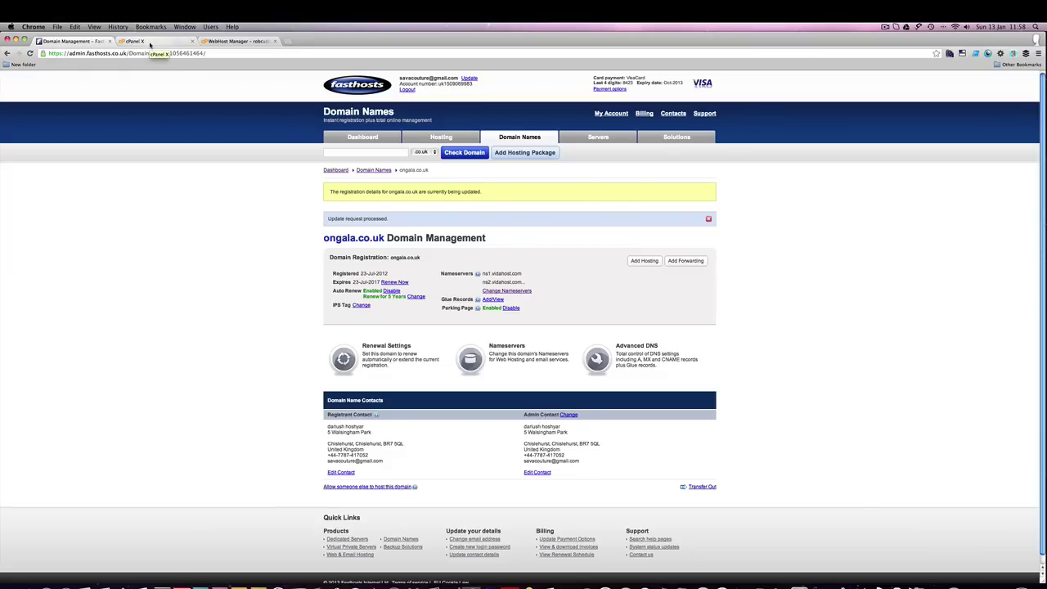
Switch to the cPanel X tab and scroll to the Advanced tools showing WebHost Manager
{"action": "left_click", "coordinate": [135, 41]}
{"action": "scroll", "coordinate": [198, 156], "scroll_direction": "up", "scroll_amount": 3}
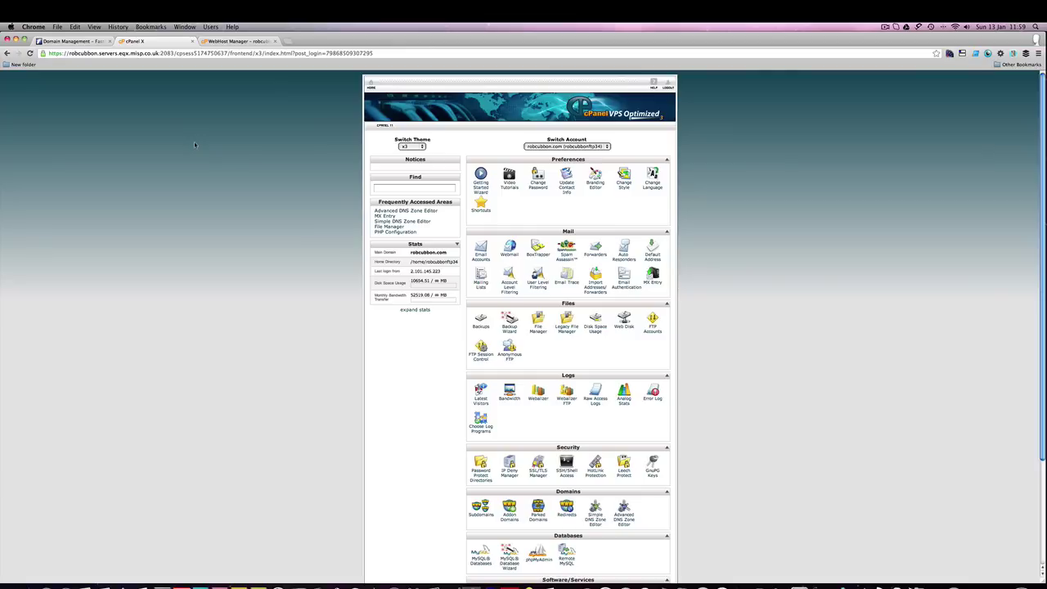
{"action": "scroll", "coordinate": [194, 144], "scroll_direction": "down", "scroll_amount": 3}
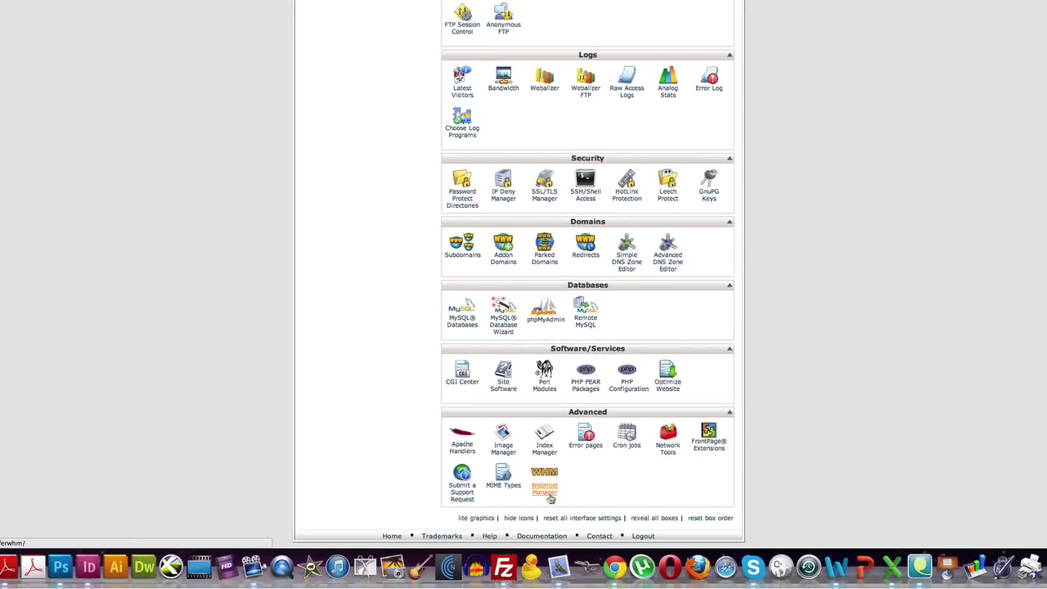
In WHM, create the ongala.co.uk hosting account using the registrar's name servers
{"action": "left_click", "coordinate": [582, 518]}
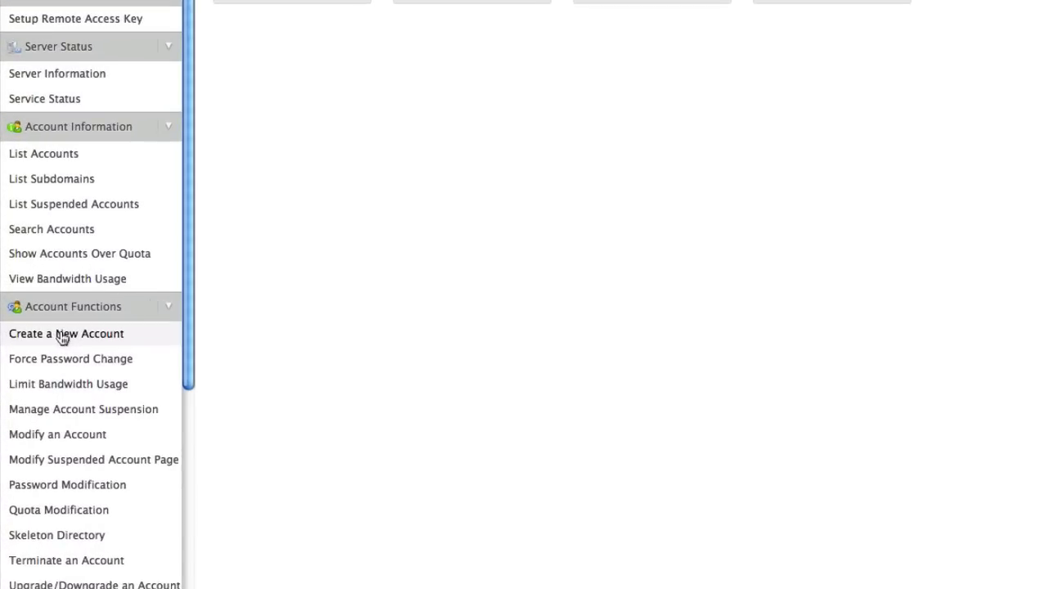
{"action": "left_click", "coordinate": [63, 335]}
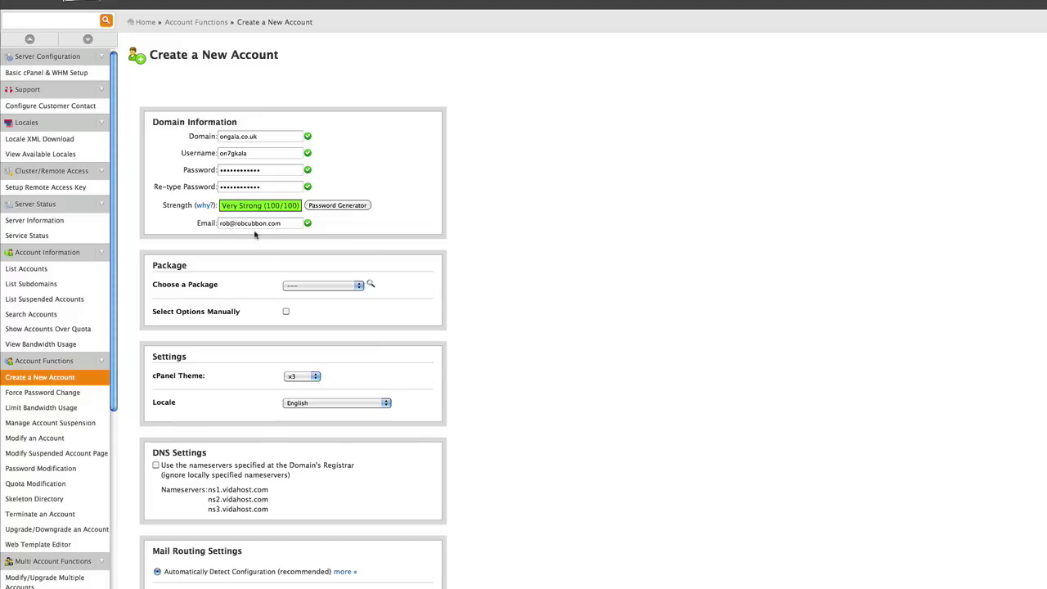
{"action": "scroll", "coordinate": [254, 235], "scroll_direction": "down", "scroll_amount": 3}
{"action": "left_click", "coordinate": [156, 406]}
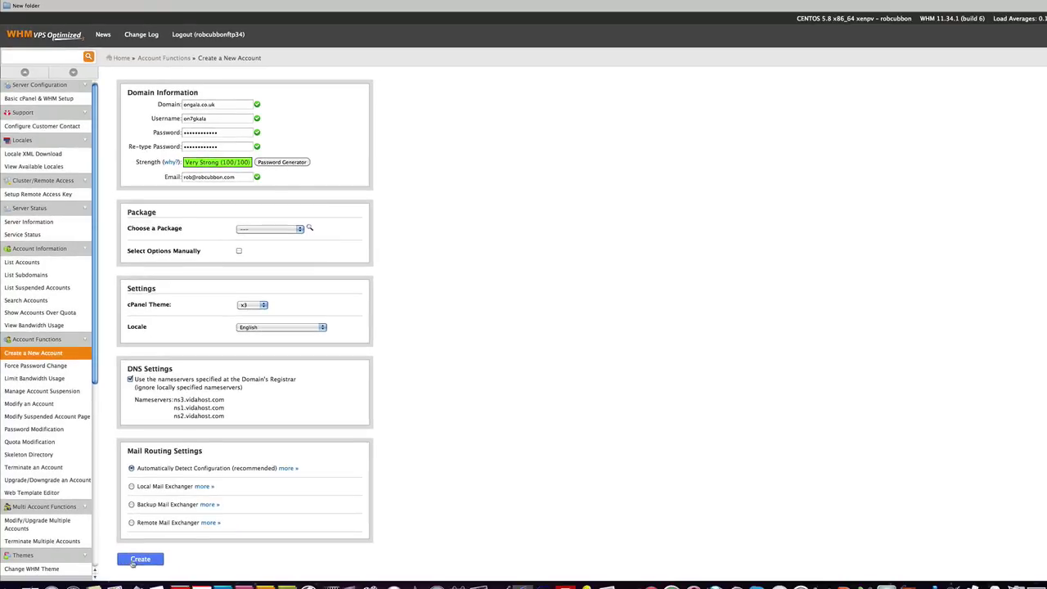
{"action": "left_click", "coordinate": [133, 562]}
{"action": "scroll", "coordinate": [679, 158], "scroll_direction": "down", "scroll_amount": 5}
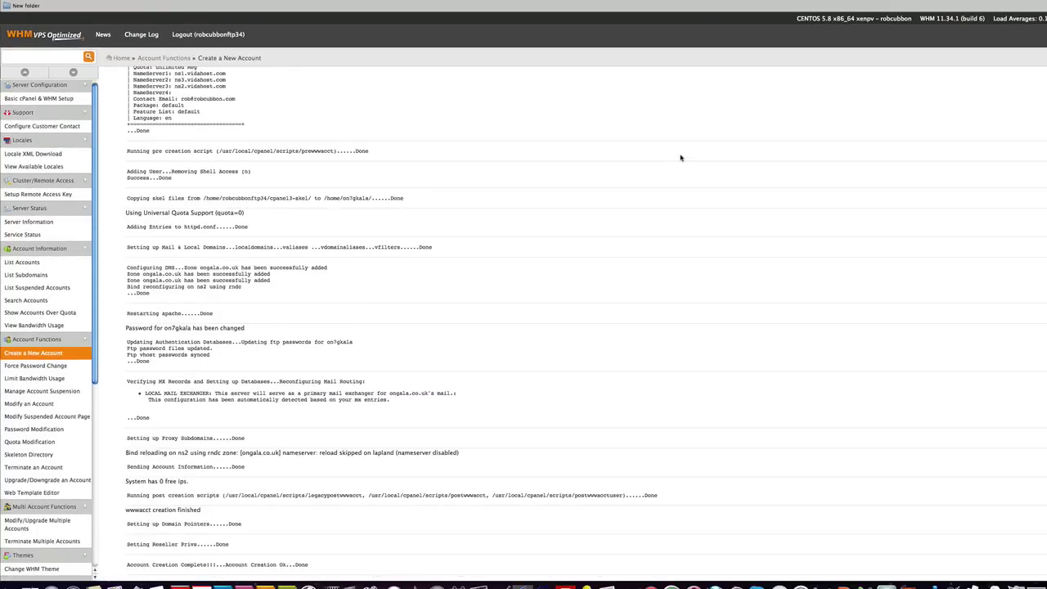
Load ongala.co.uk/cpanel and proceed past the certificate warning
{"action": "scroll", "coordinate": [387, 232], "scroll_direction": "up", "scroll_amount": 5}
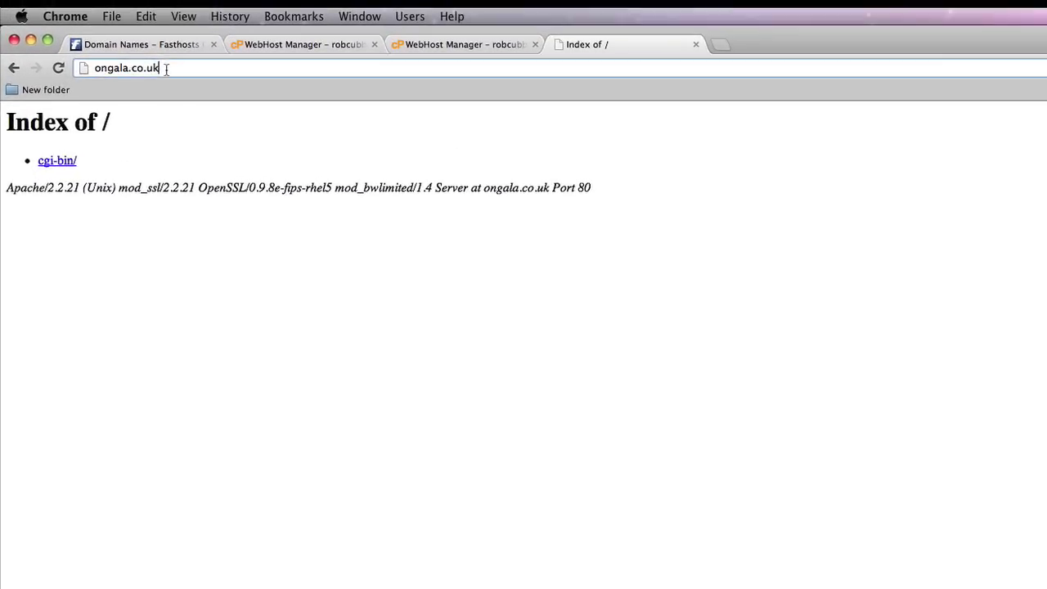
{"action": "type", "text": "/cpane"}
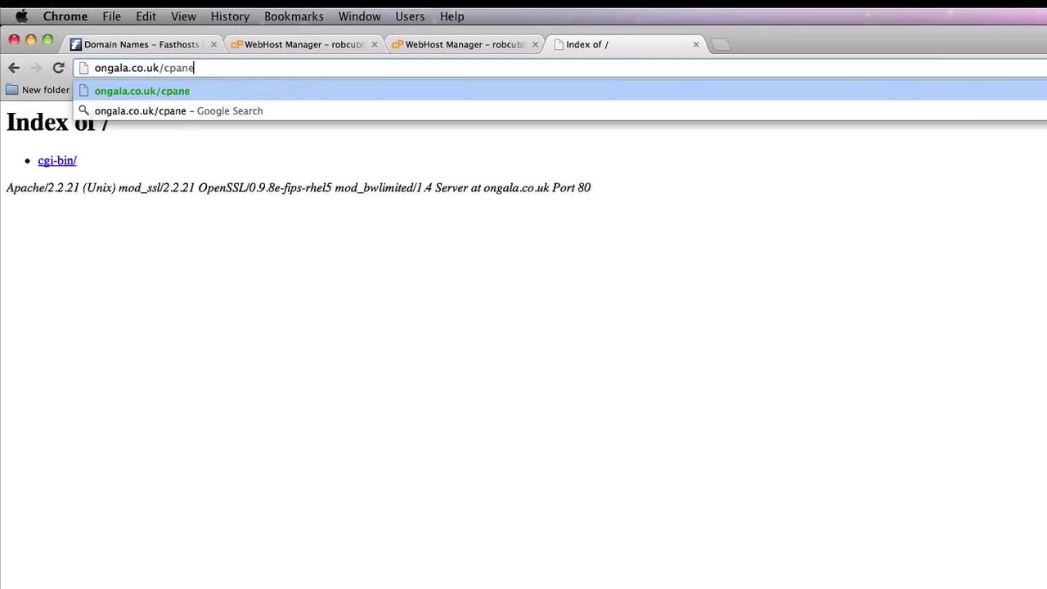
{"action": "type", "text": "l"}
{"action": "key", "text": "Return"}
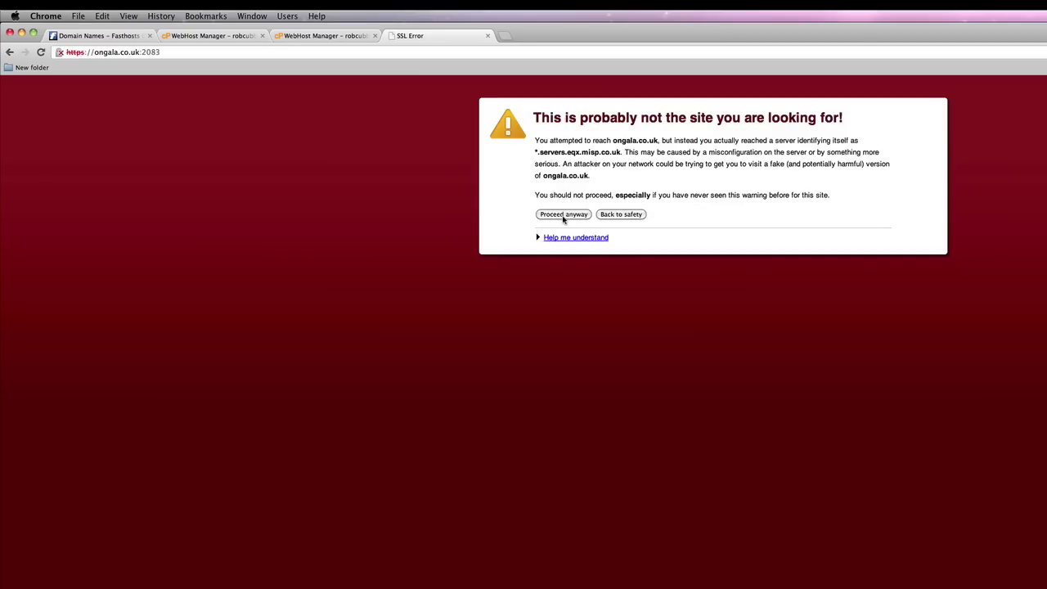
{"action": "left_click", "coordinate": [562, 215]}
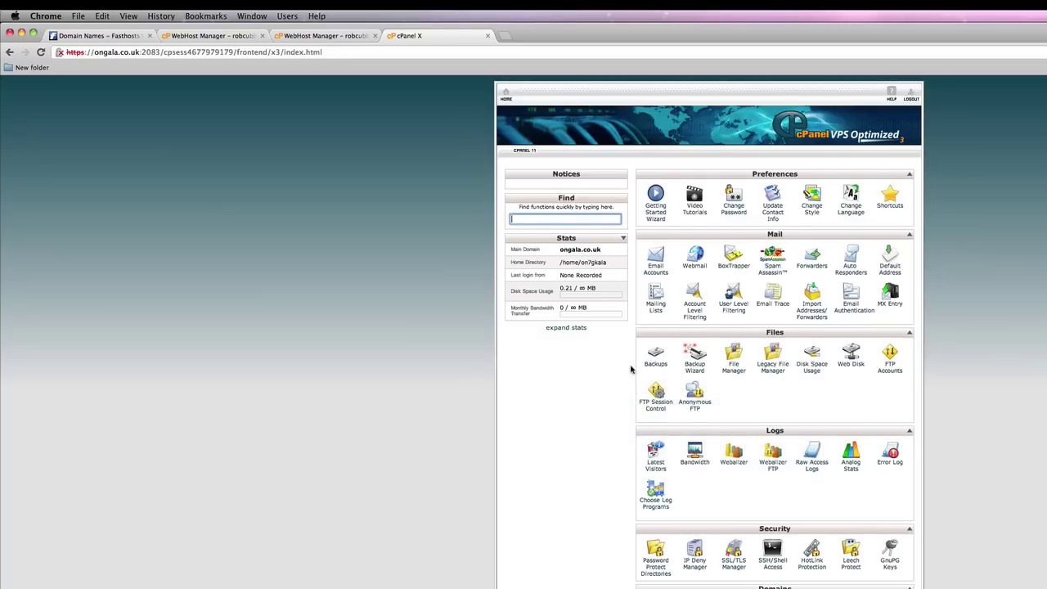
Create an index.html file in ongala.co.uk's public_html folder via File Manager
{"action": "left_click", "coordinate": [732, 351]}
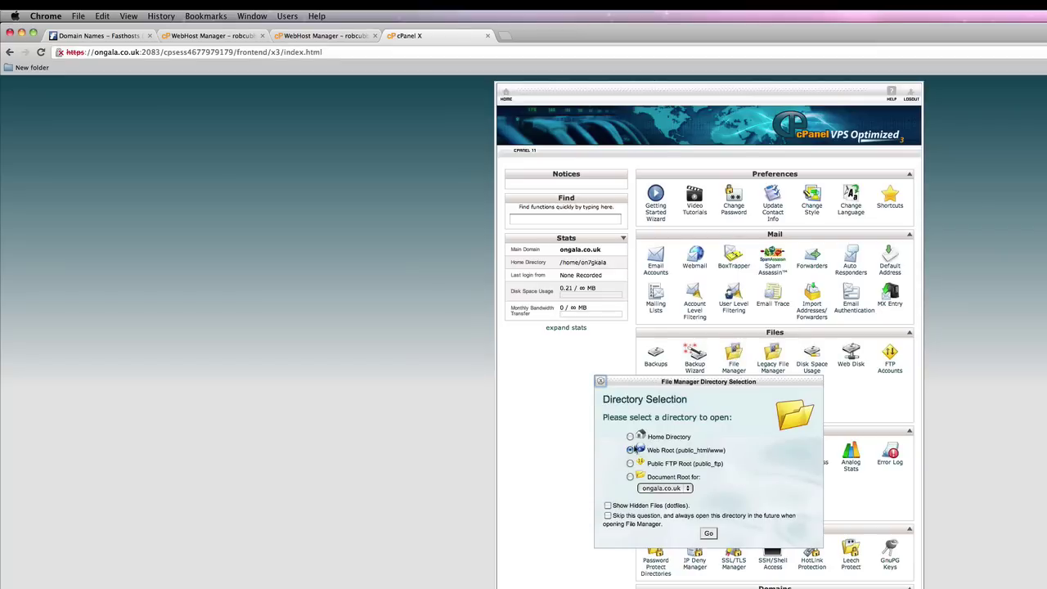
{"action": "left_click", "coordinate": [708, 533]}
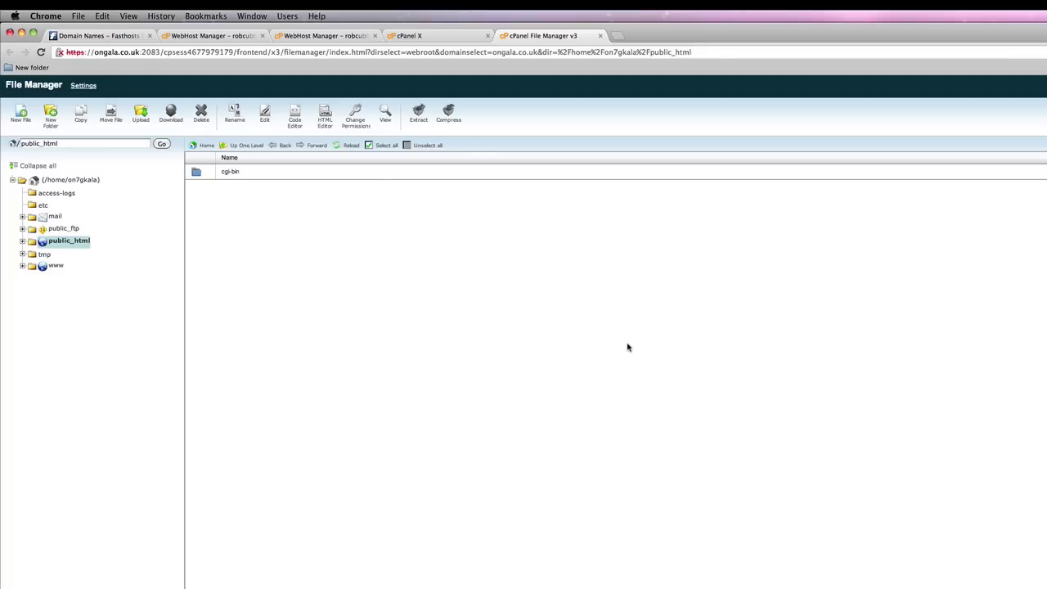
{"action": "left_click", "coordinate": [325, 113]}
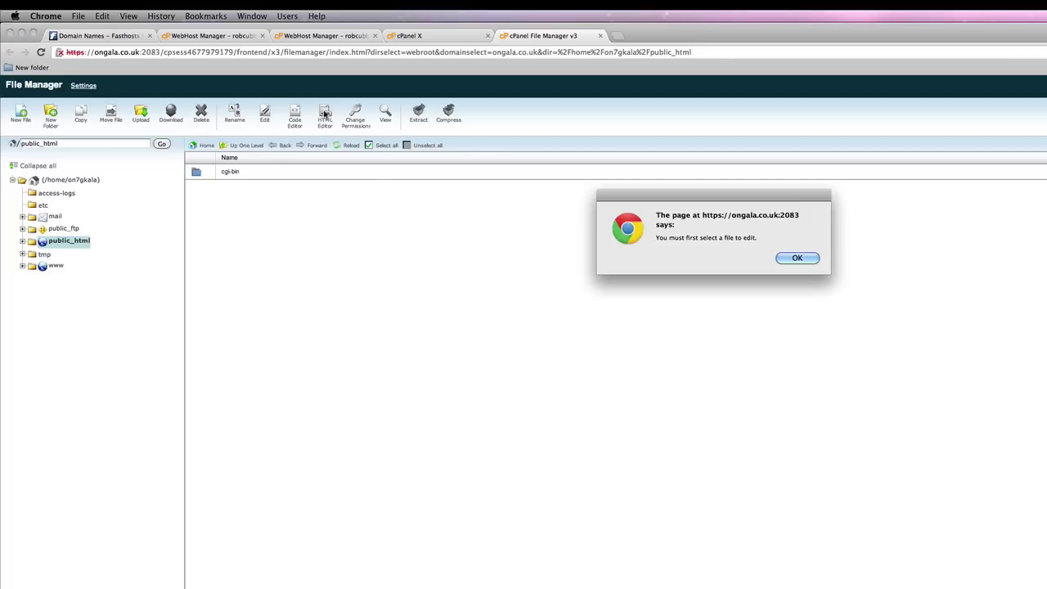
{"action": "left_click", "coordinate": [797, 258]}
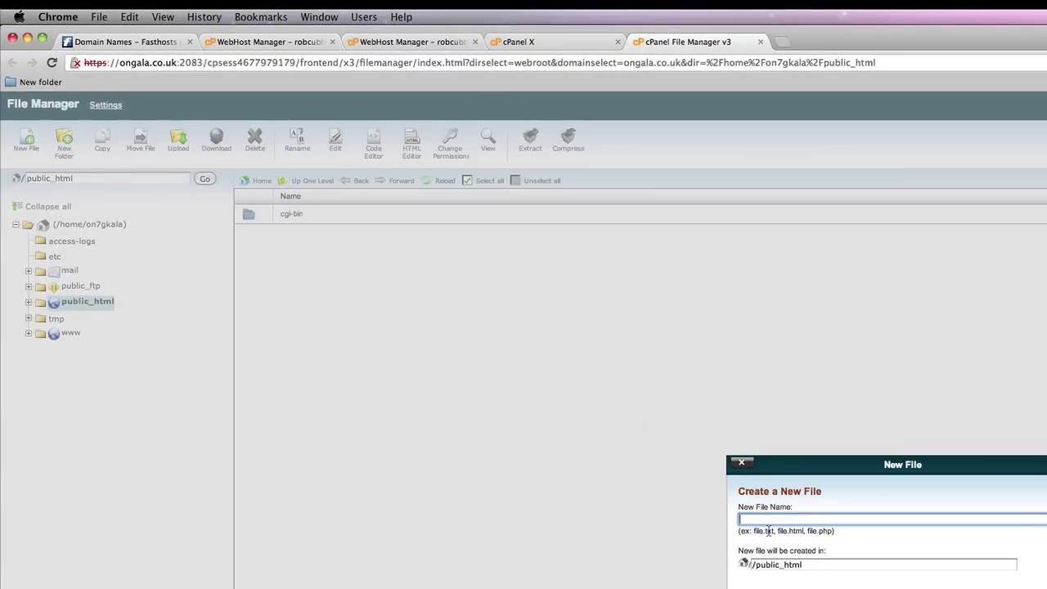
{"action": "type", "text": "index.htm"}
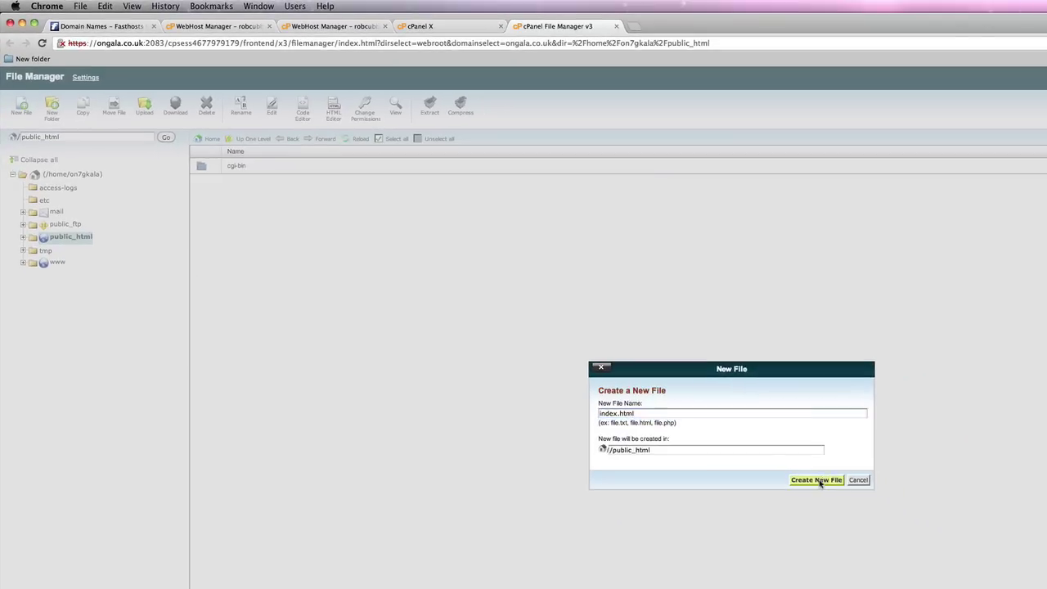
{"action": "left_click", "coordinate": [818, 482]}
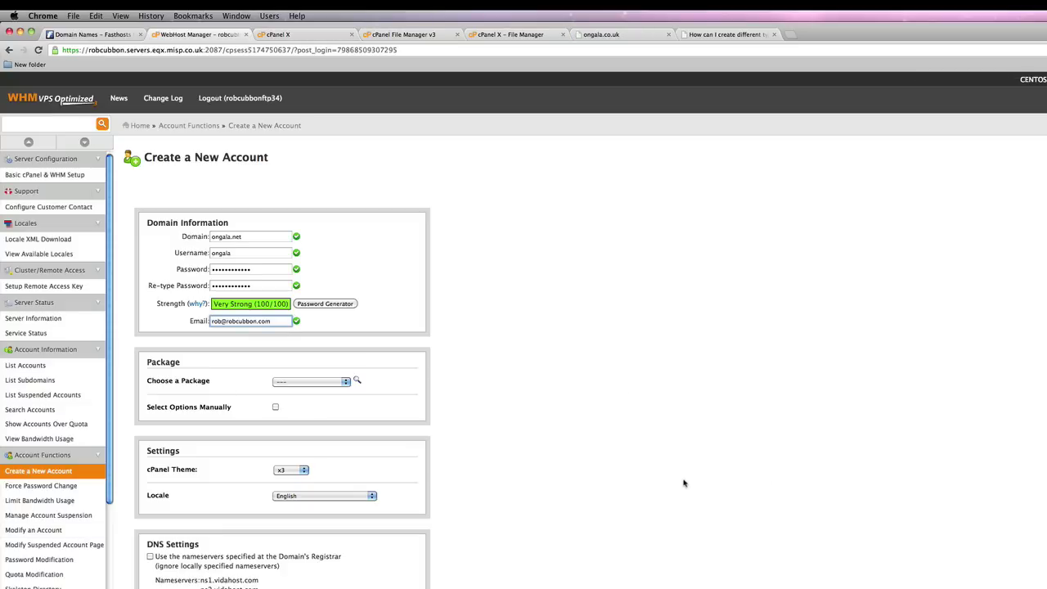
Submit the ongala.net account, then try ongala.net/cpanel in a new tab
{"action": "scroll", "coordinate": [684, 483], "scroll_direction": "down", "scroll_amount": 2}
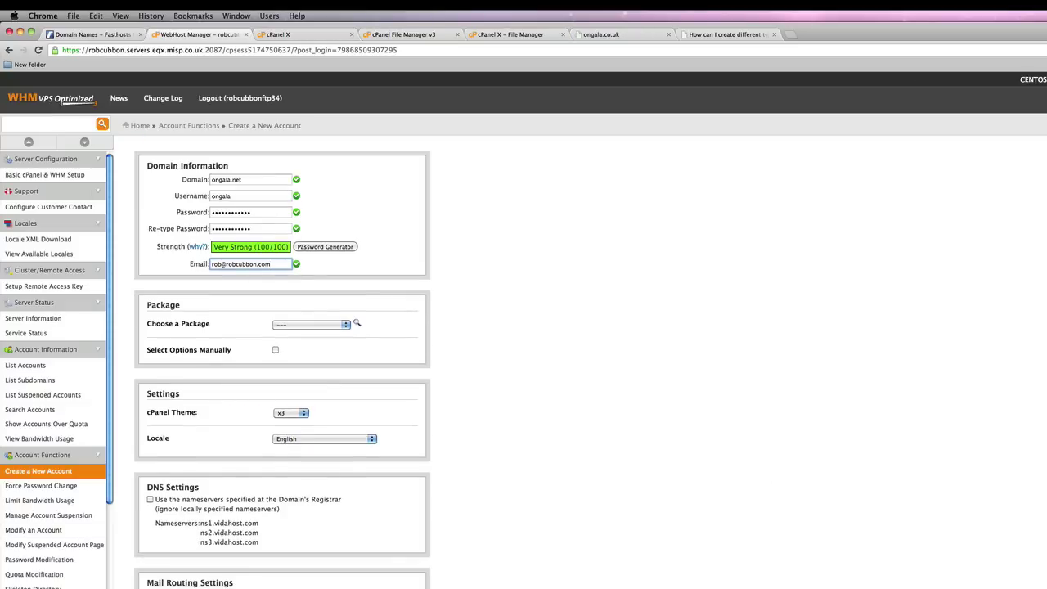
{"action": "key", "text": "Return"}
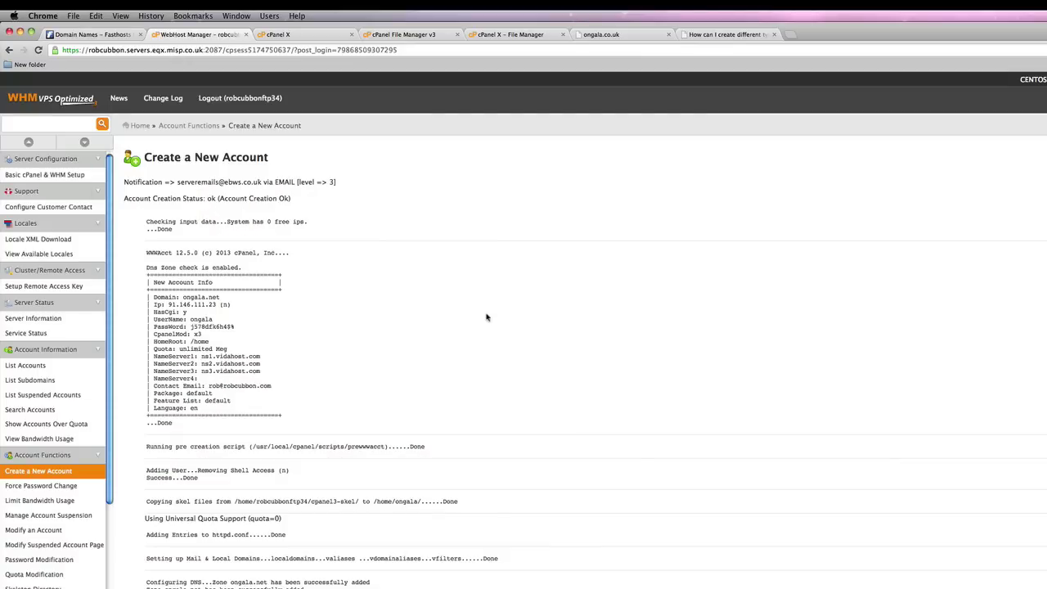
{"action": "key", "text": "super+t"}
{"action": "type", "text": "ongala.net/cpna"}
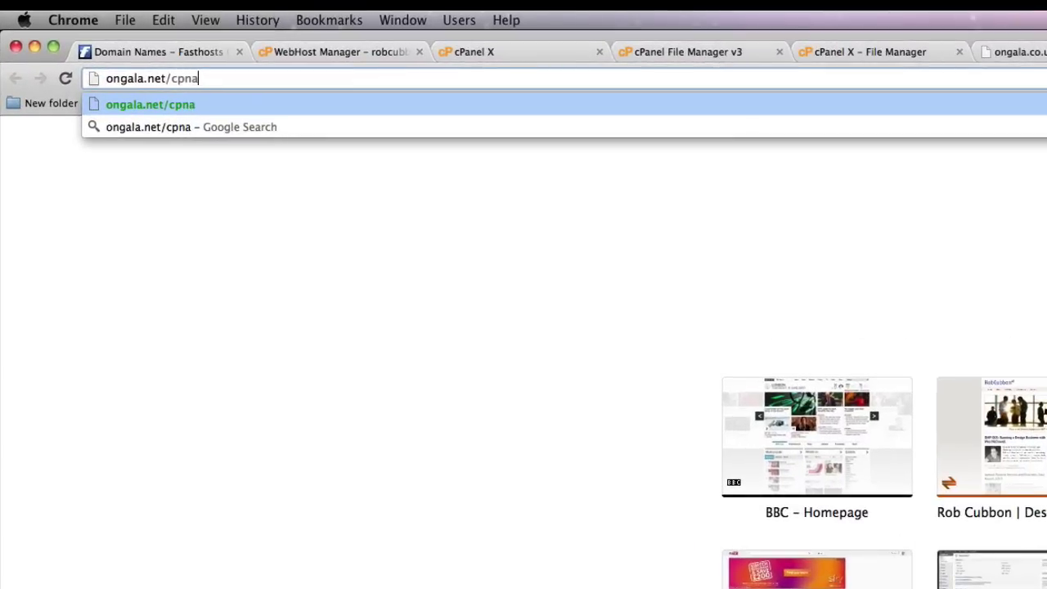
{"action": "key", "text": "BackSpace"}
{"action": "key", "text": "BackSpace"}
{"action": "type", "text": "anel"}
{"action": "key", "text": "Return"}
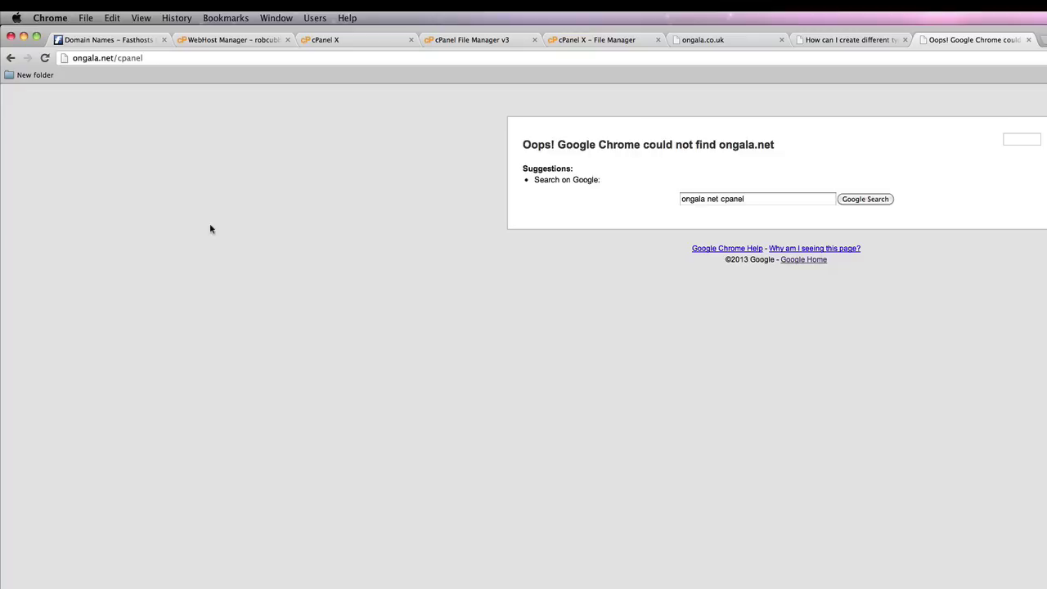
Load ongala.net:2083, reaching the server's certificate warning
{"action": "key", "text": "super+l"}
{"action": "type", "text": "ongala.net:2083"}
{"action": "key", "text": "Return"}
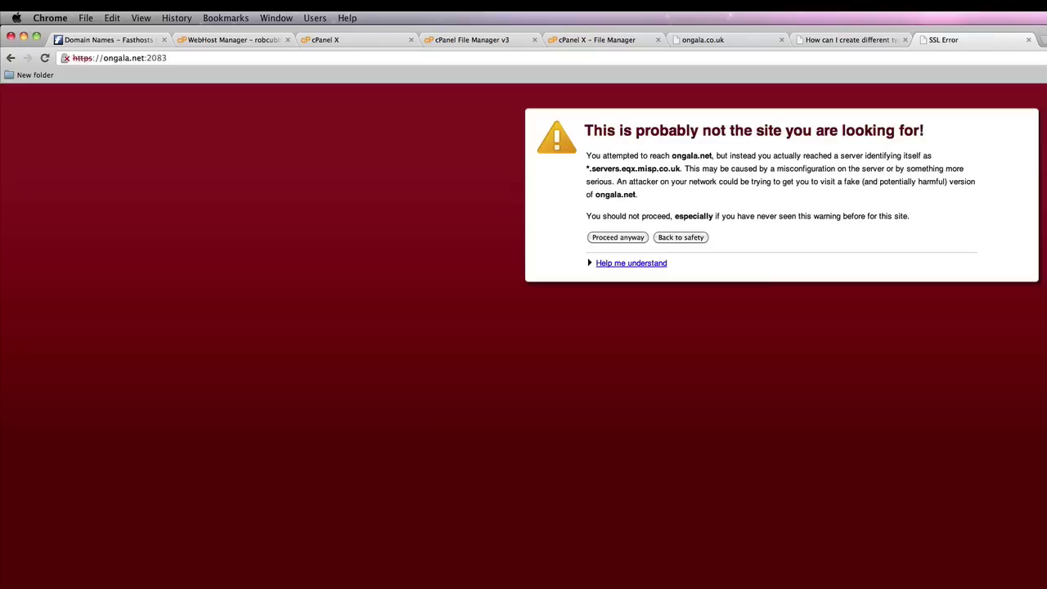
{"action": "left_click", "coordinate": [598, 239]}
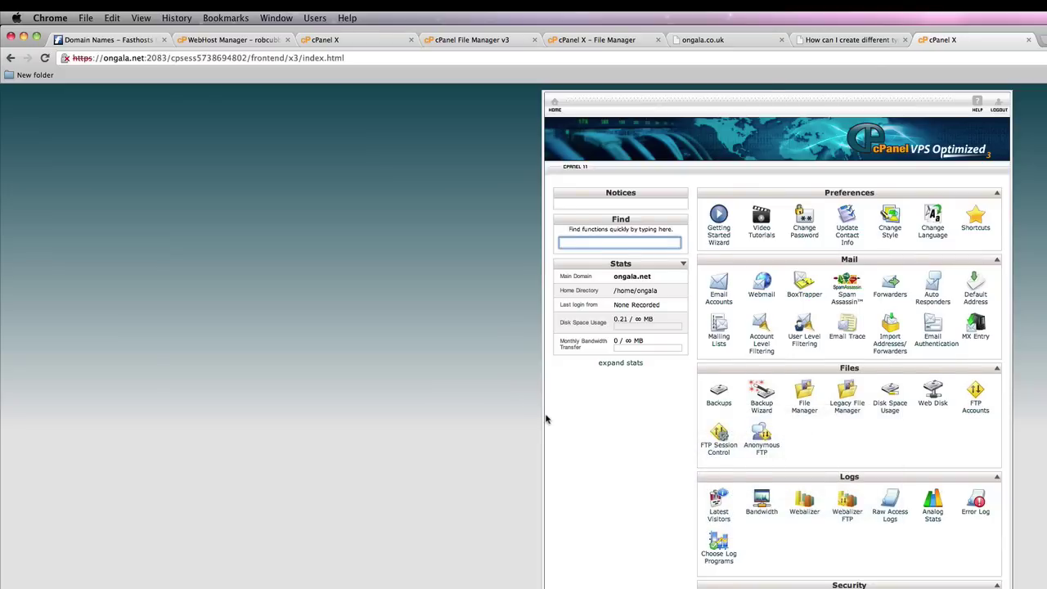
{"action": "scroll", "coordinate": [546, 419], "scroll_direction": "down", "scroll_amount": 4}
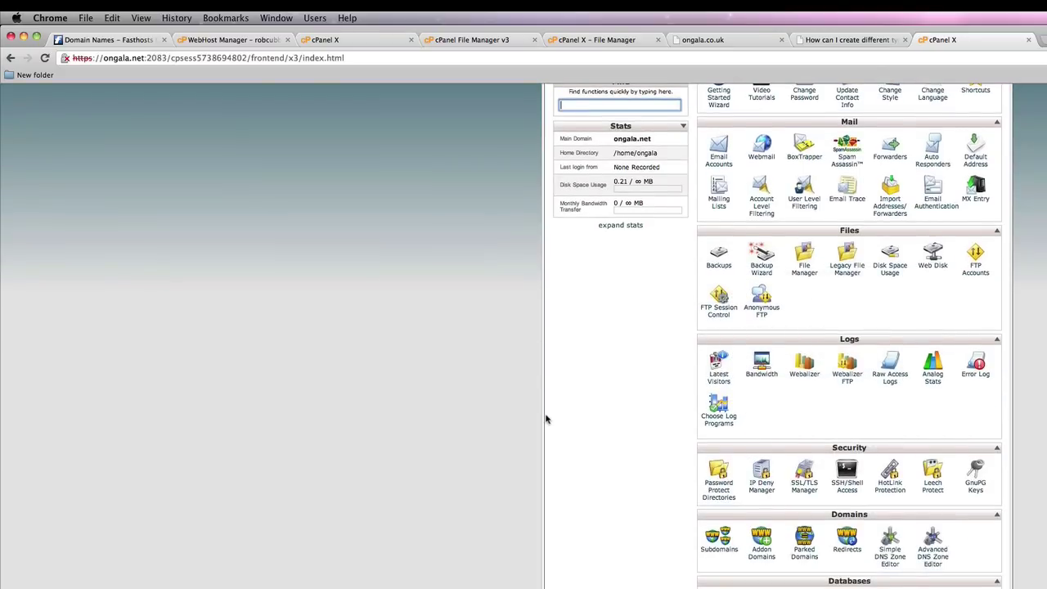
{"action": "left_click", "coordinate": [847, 553]}
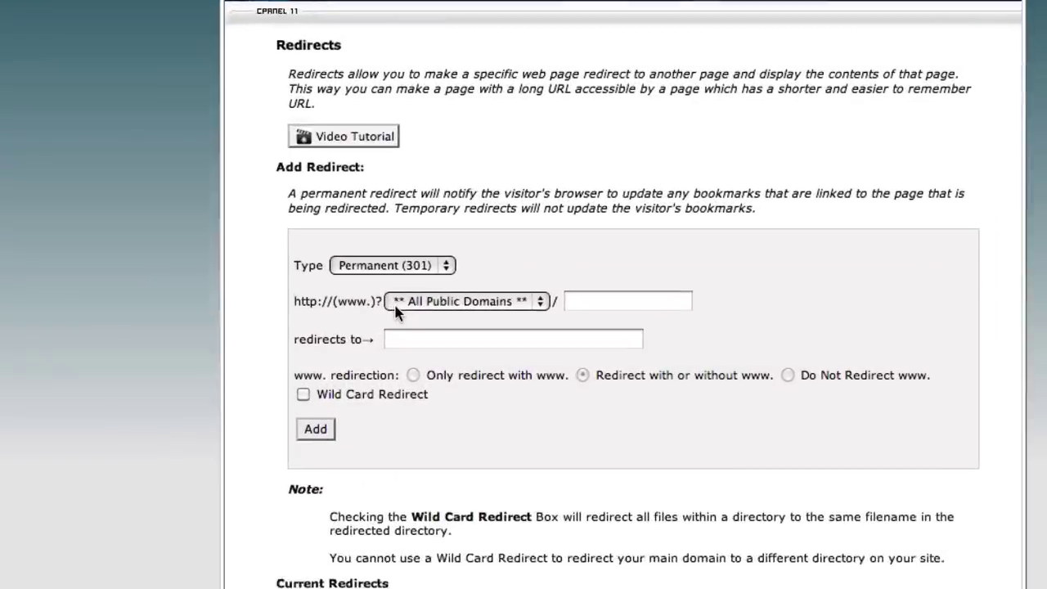
{"action": "left_click", "coordinate": [675, 336]}
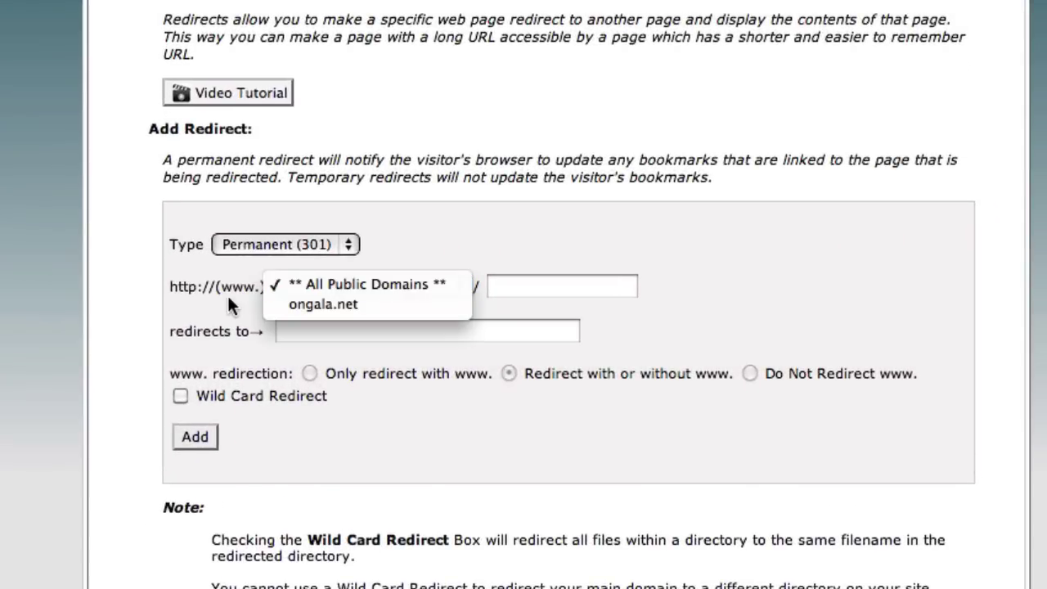
{"action": "left_click", "coordinate": [278, 303]}
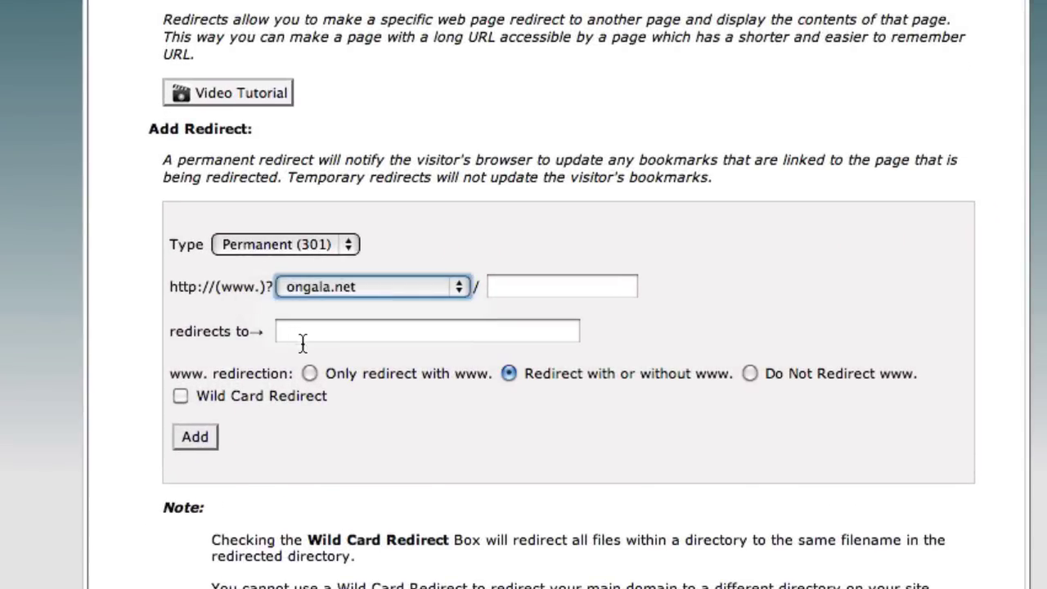
{"action": "left_click", "coordinate": [311, 340]}
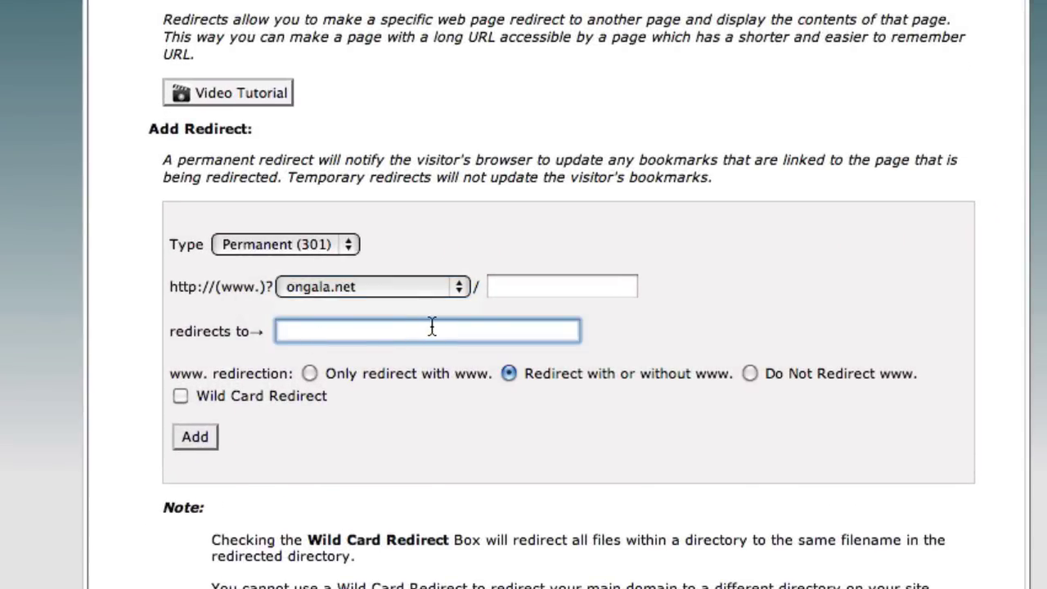
{"action": "type", "text": "ongala.co.uk"}
{"action": "key", "text": "Home"}
{"action": "type", "text": "http://"}
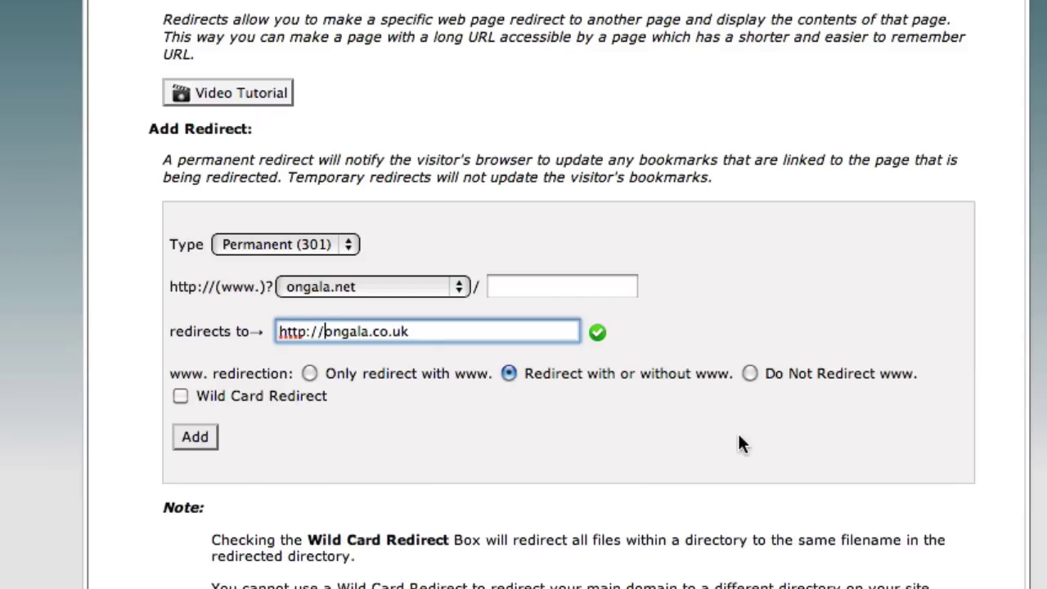
{"action": "left_click", "coordinate": [195, 438]}
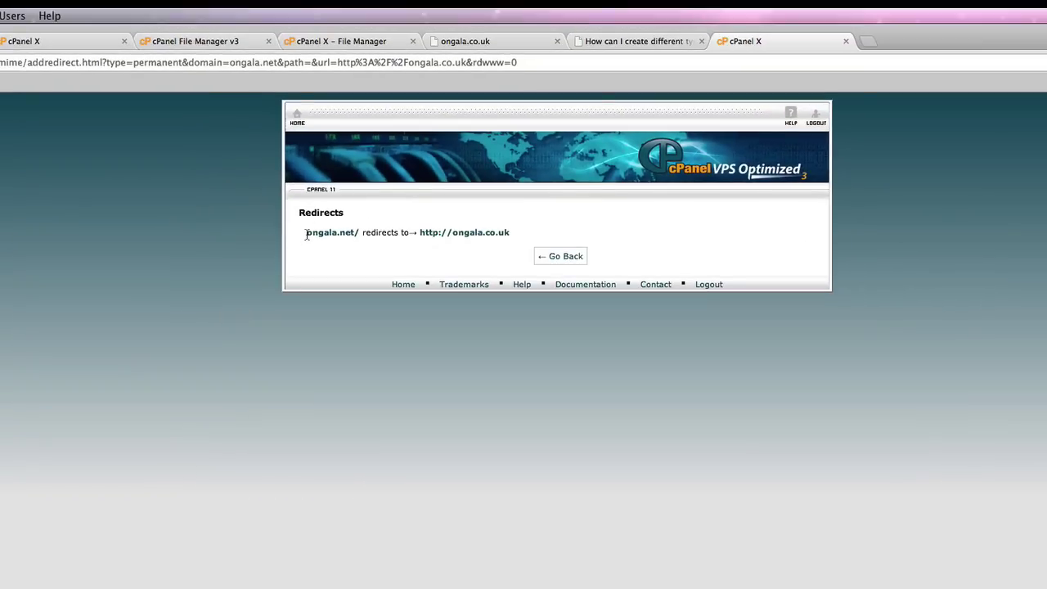
Test the redirect by loading ongala.net in a new tab
{"action": "left_click_drag", "start_coordinate": [306, 234], "coordinate": [353, 235]}
{"action": "key", "text": "super+c"}
{"action": "key", "text": "super+t"}
{"action": "key", "text": "super+v"}
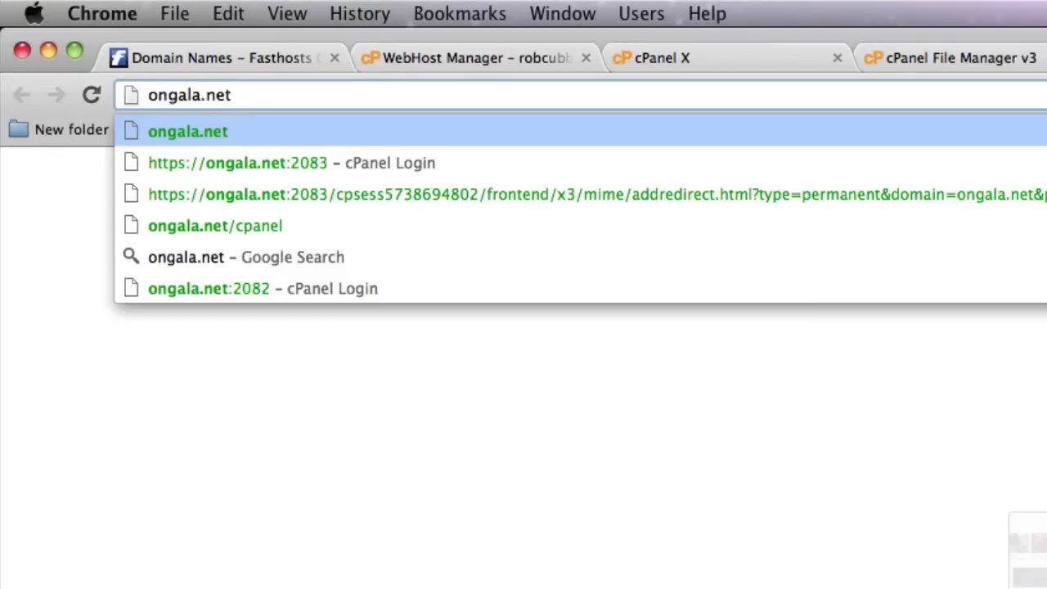
{"action": "key", "text": "Return"}
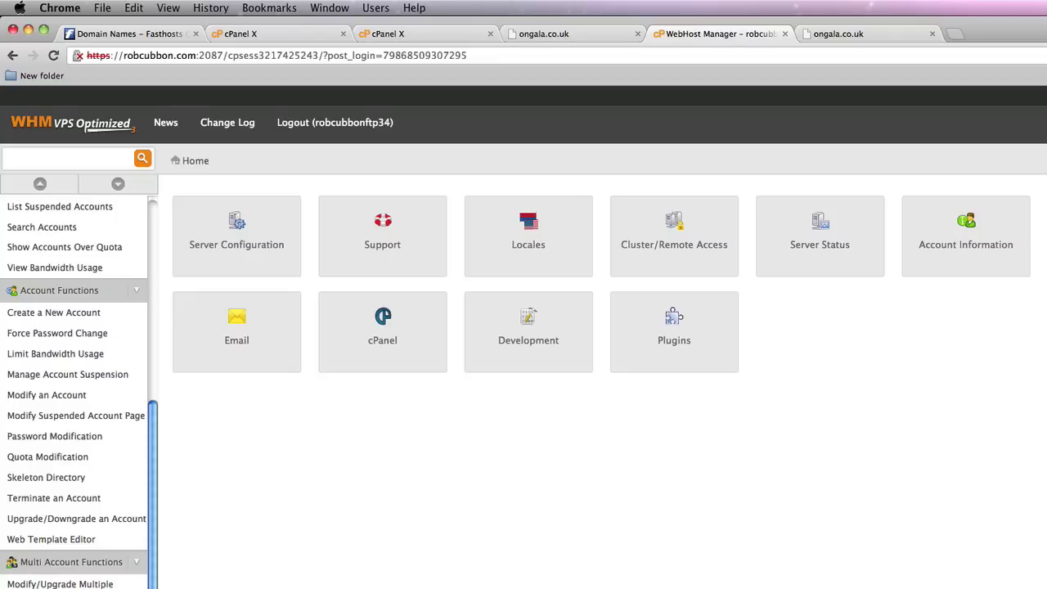
Via Modify an Account, set ongala.co.uk's Parked Domains limit to unlimited and save
{"action": "left_click", "coordinate": [60, 584]}
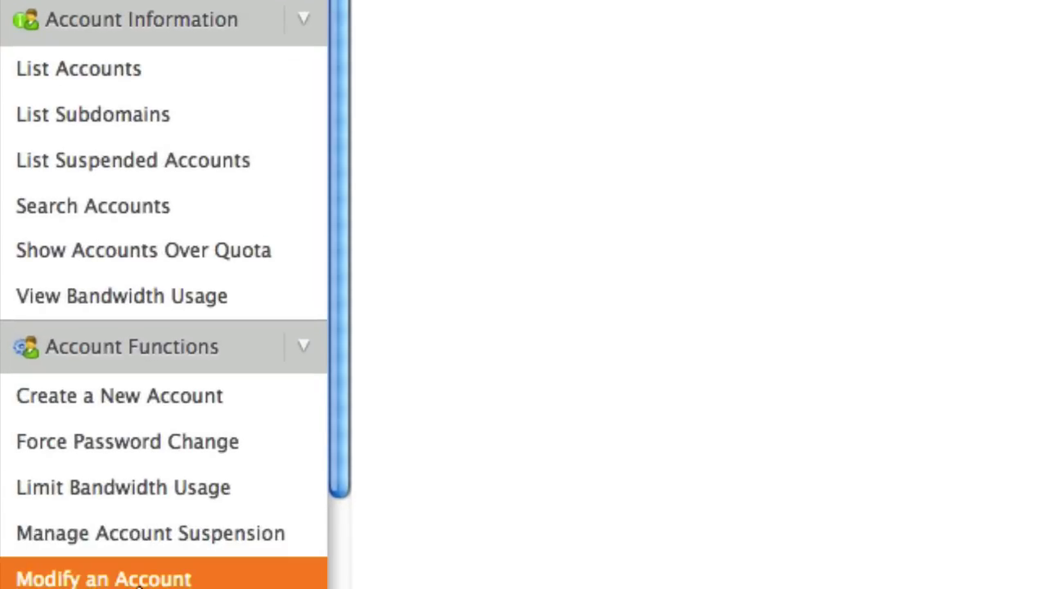
{"action": "left_click", "coordinate": [138, 581]}
{"action": "left_click", "coordinate": [446, 229]}
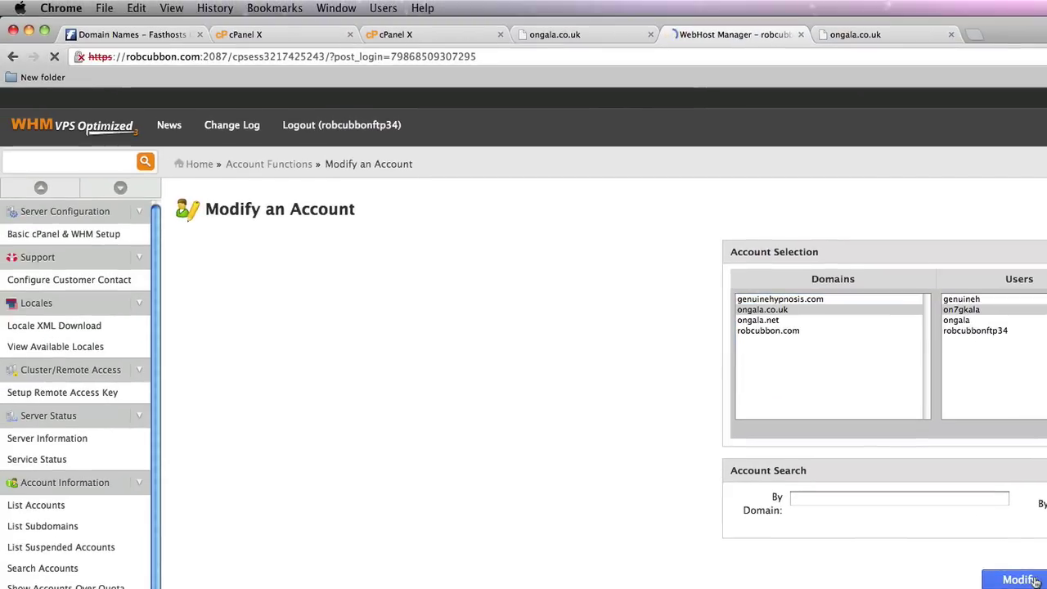
{"action": "left_click", "coordinate": [683, 499]}
{"action": "scroll", "coordinate": [1032, 544], "scroll_direction": "down", "scroll_amount": 5}
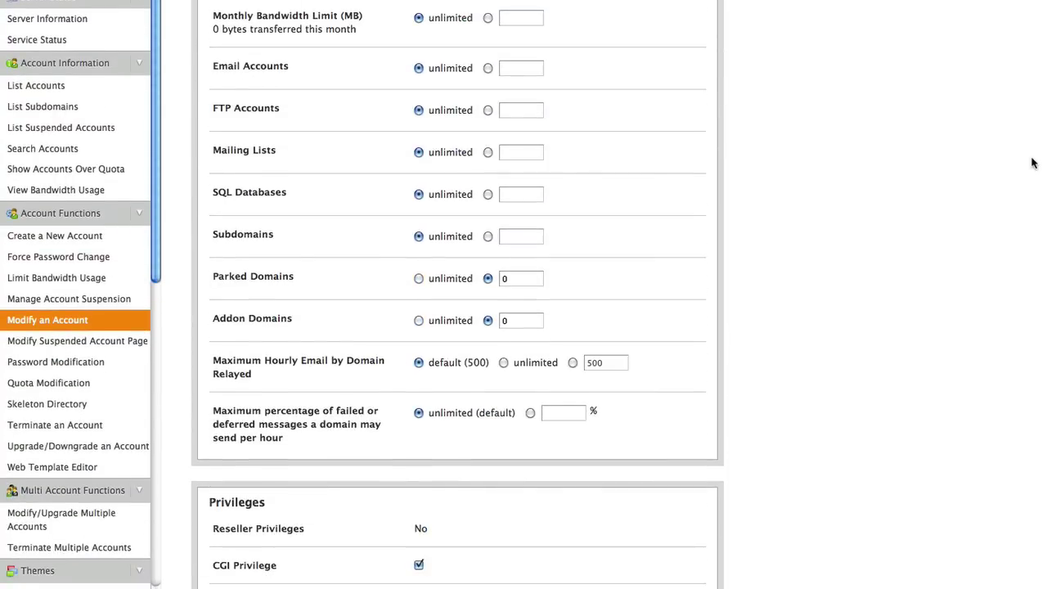
{"action": "left_click", "coordinate": [419, 279]}
{"action": "scroll", "coordinate": [881, 297], "scroll_direction": "down", "scroll_amount": 3}
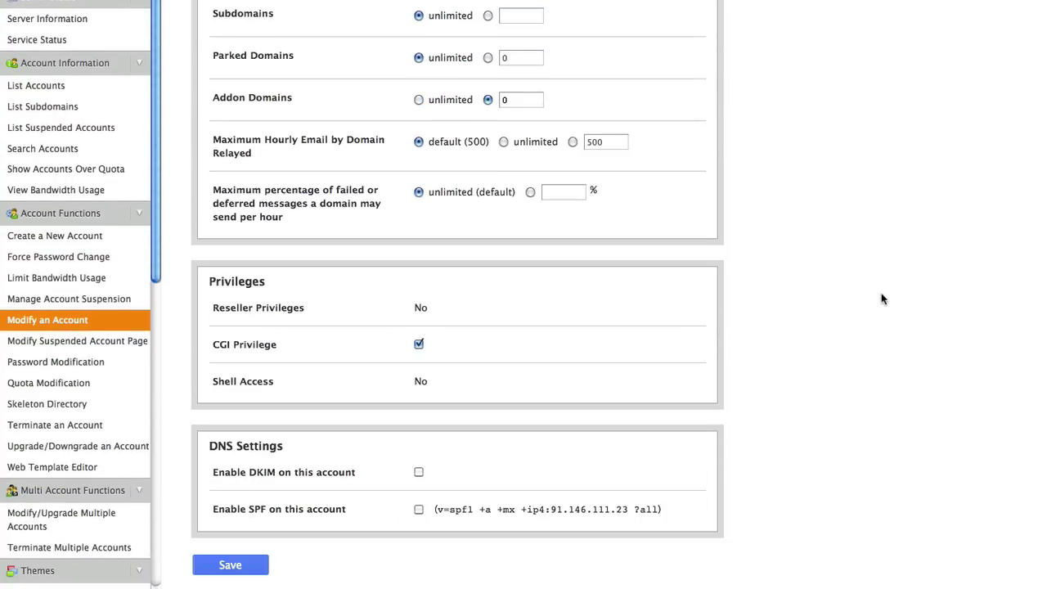
{"action": "left_click", "coordinate": [229, 566]}
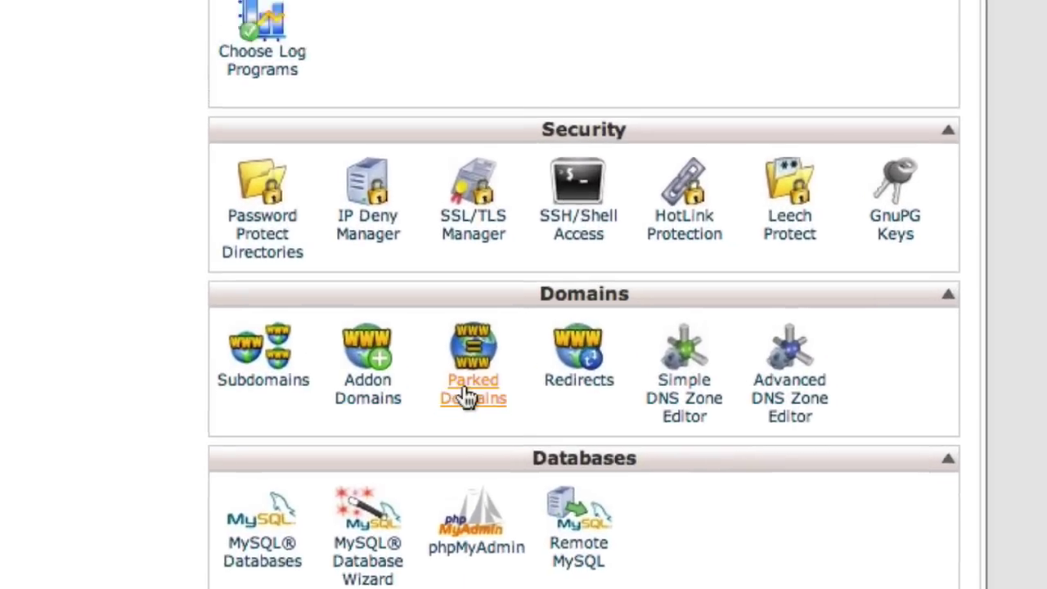
{"action": "left_click", "coordinate": [466, 397]}
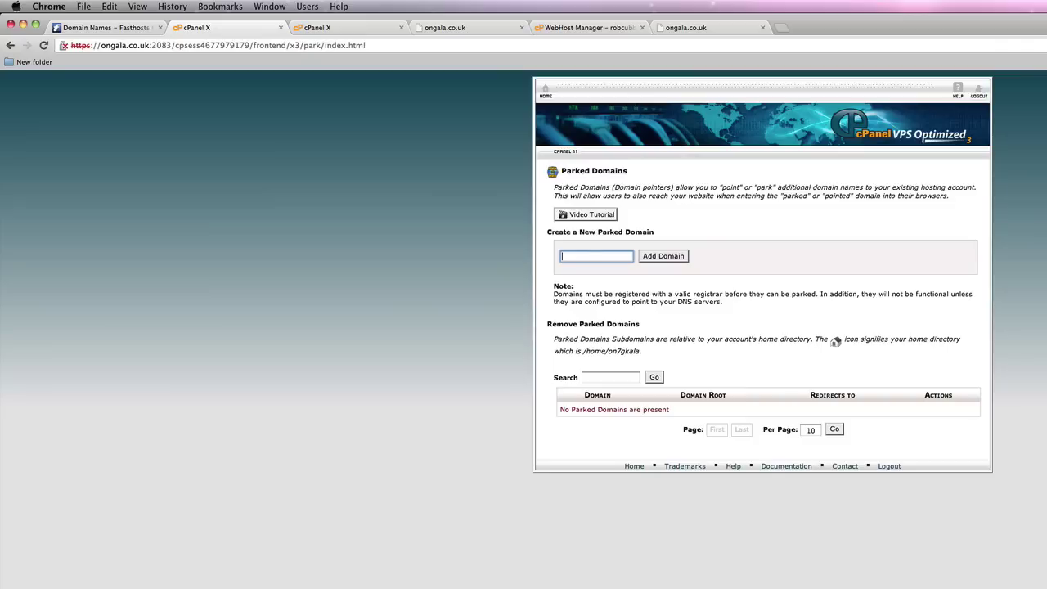
{"action": "left_click", "coordinate": [570, 256]}
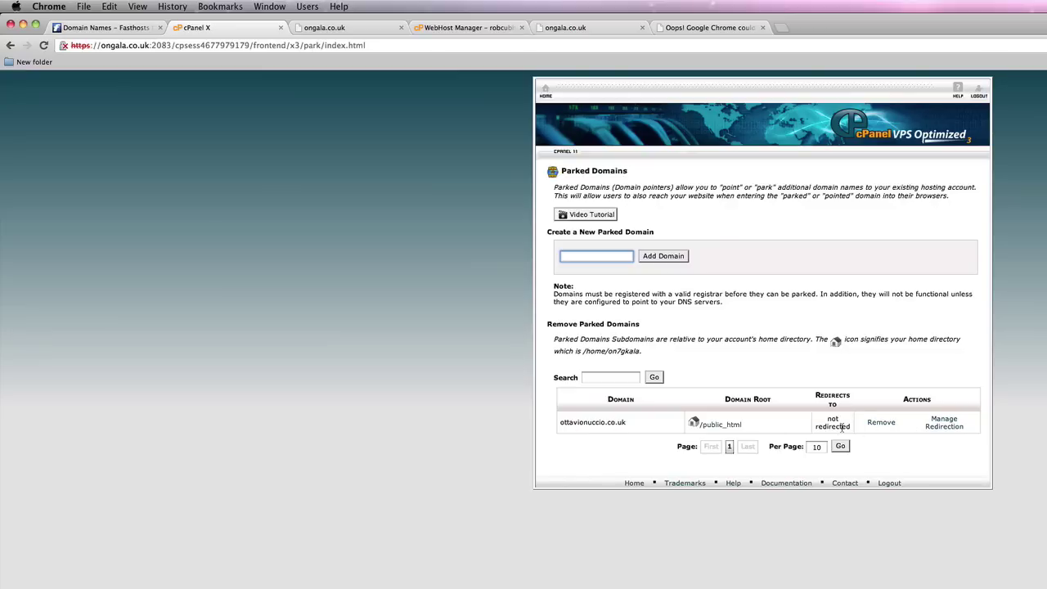
{"action": "left_click", "coordinate": [948, 427]}
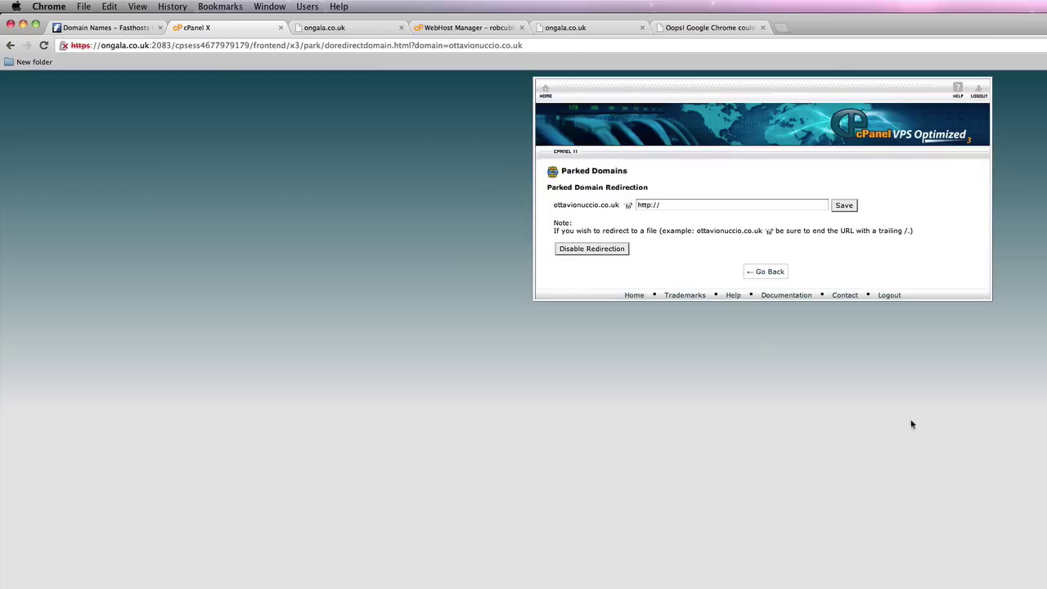
{"action": "left_click", "coordinate": [685, 204]}
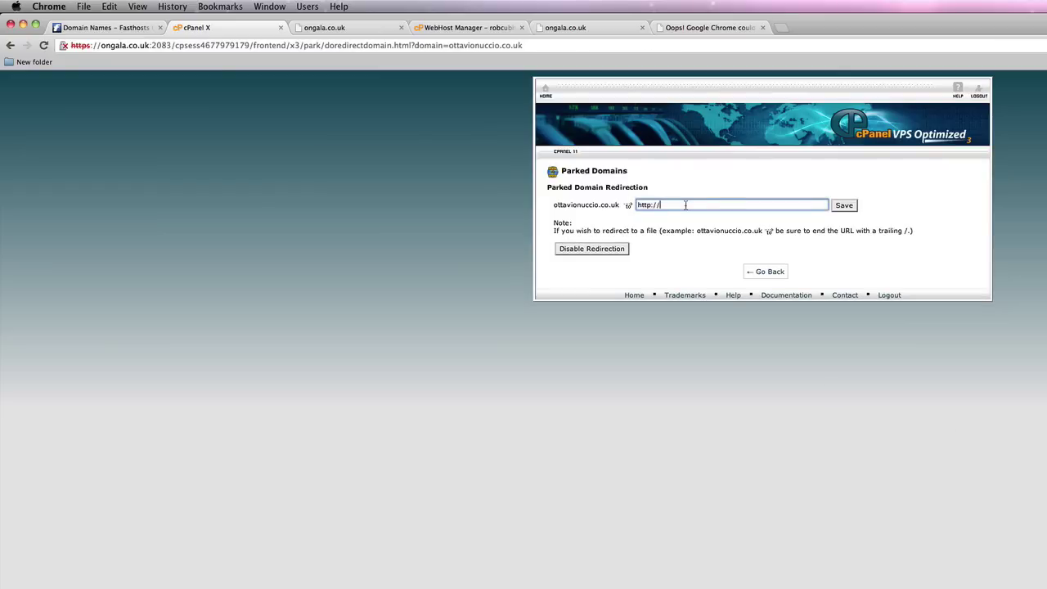
{"action": "type", "text": "on"}
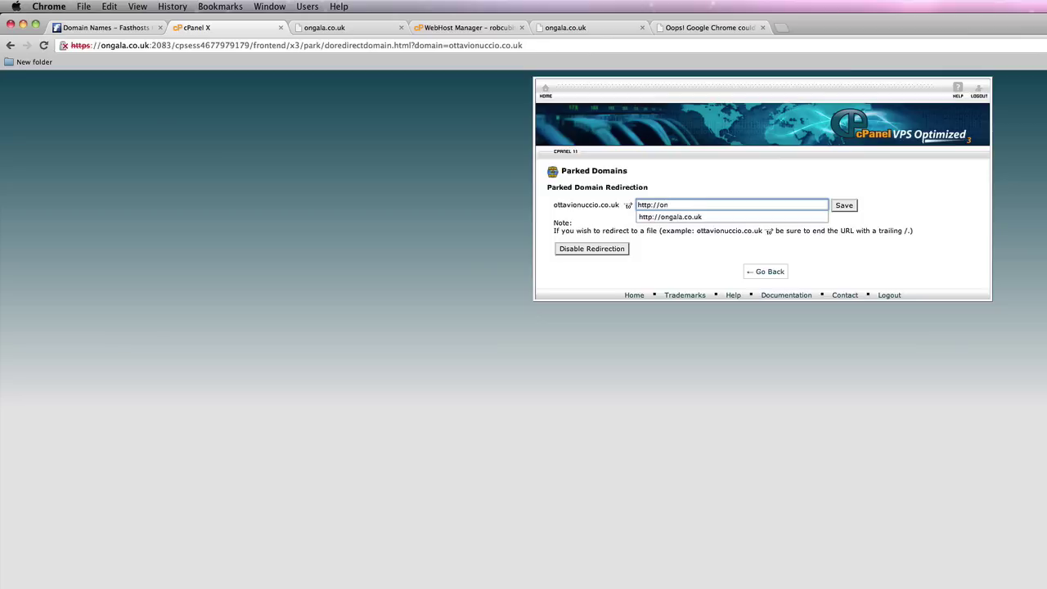
{"action": "type", "text": "gl"}
{"action": "key", "text": "BackSpace"}
{"action": "key", "text": "Down"}
{"action": "key", "text": "Return"}
{"action": "key", "text": "super+9"}
{"action": "key", "text": "super+r"}
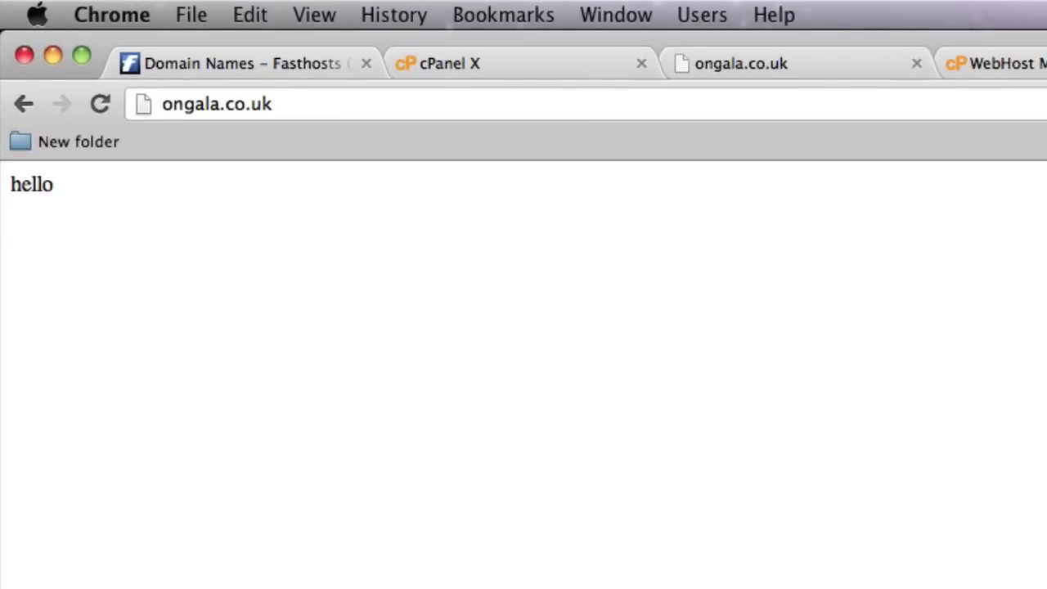